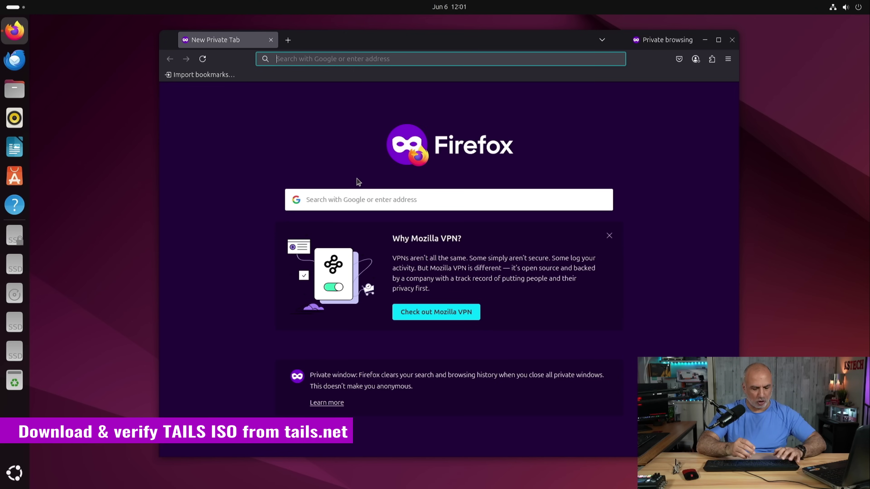
# - Go to tails.net and download the Tails 6.16 ISO image from the Install Tails pages
pyautogui.write('tail')
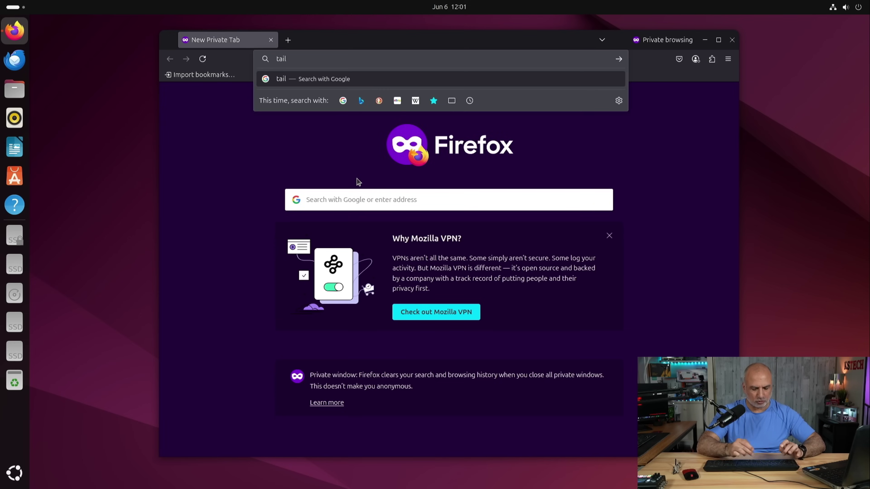
pyautogui.write('s.net')
pyautogui.press('Return')
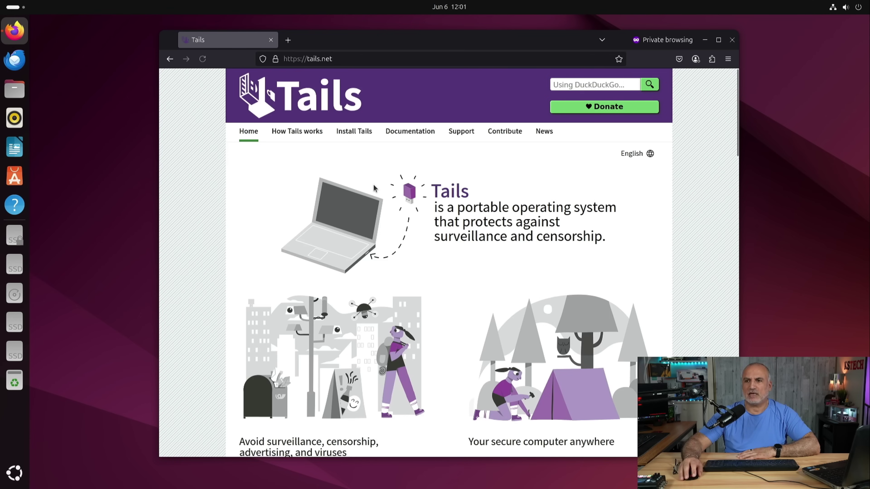
pyautogui.click(359, 136)
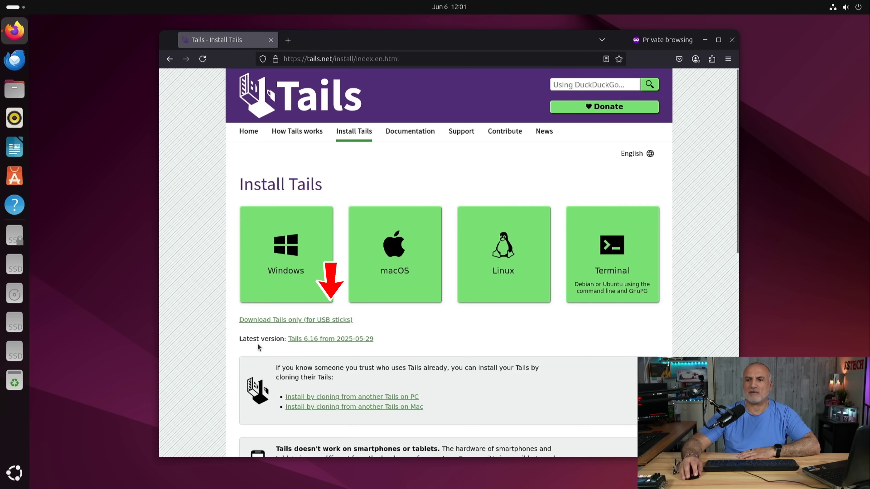
pyautogui.click(331, 340)
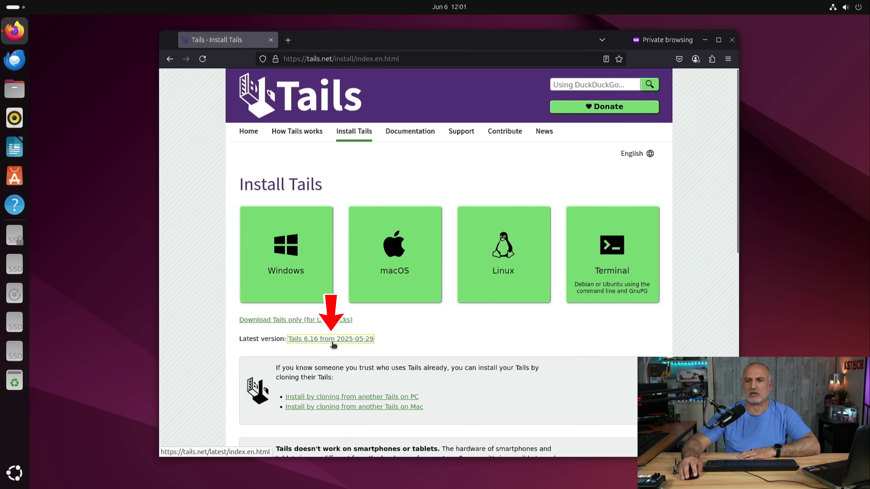
pyautogui.scroll(-15, 360, 326)
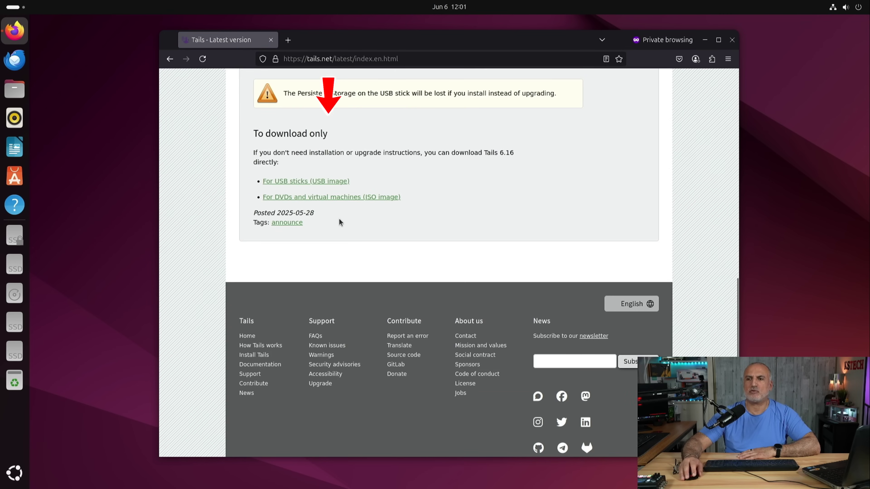
pyautogui.click(345, 202)
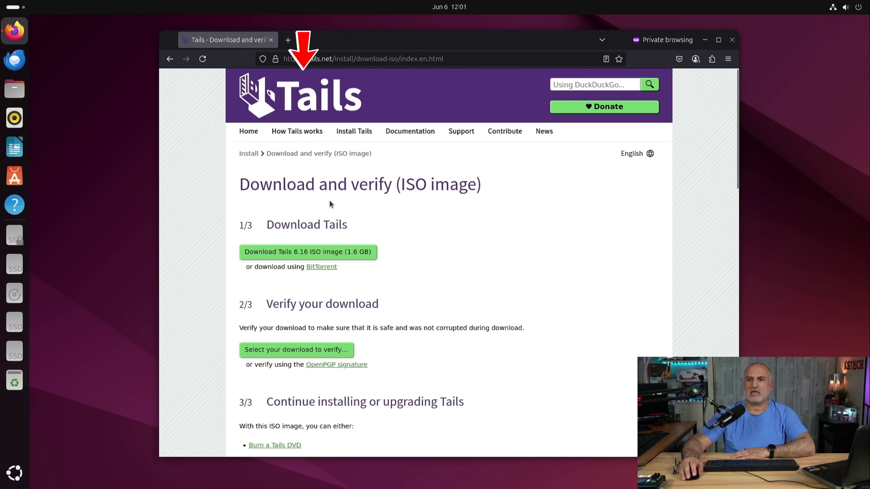
pyautogui.click(296, 253)
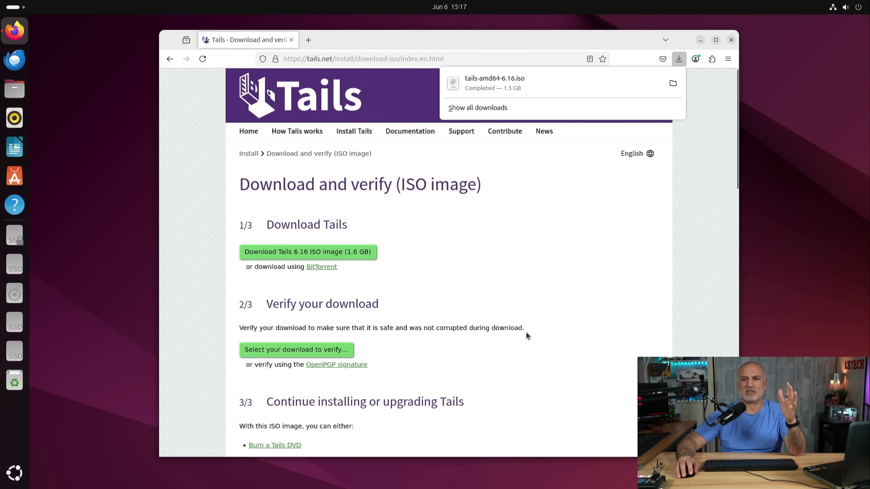
# - Verify tails-amd64-6.16.iso from Downloads on the page, then close the browser
pyautogui.click(301, 358)
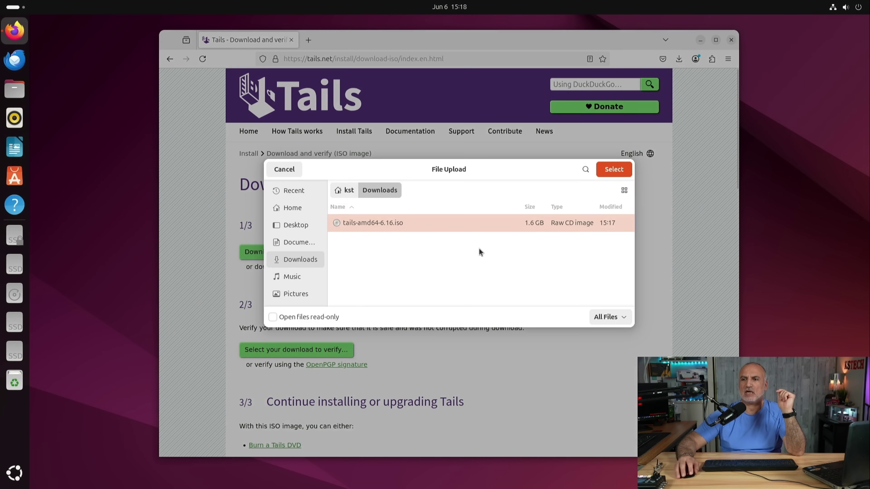
pyautogui.click(384, 228)
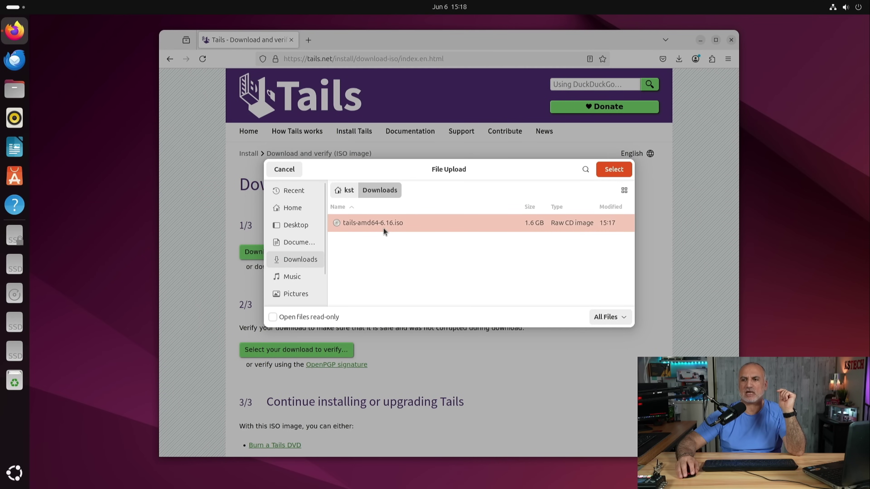
pyautogui.click(615, 168)
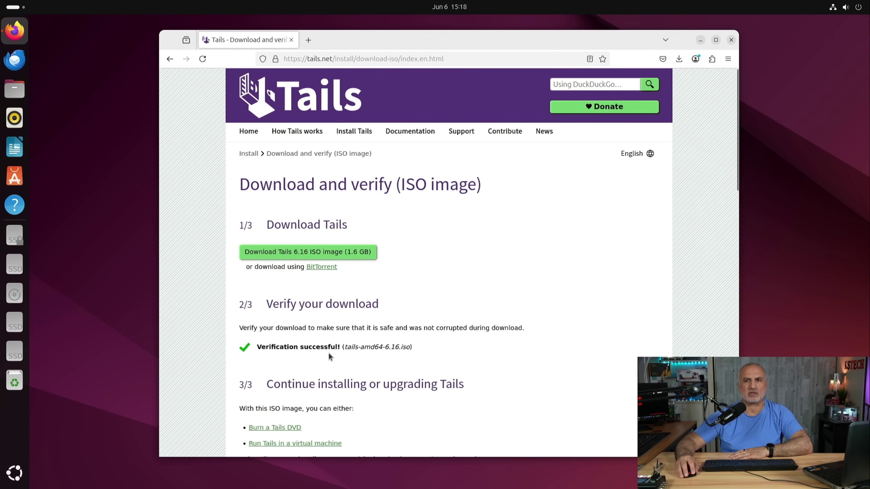
pyautogui.click(731, 40)
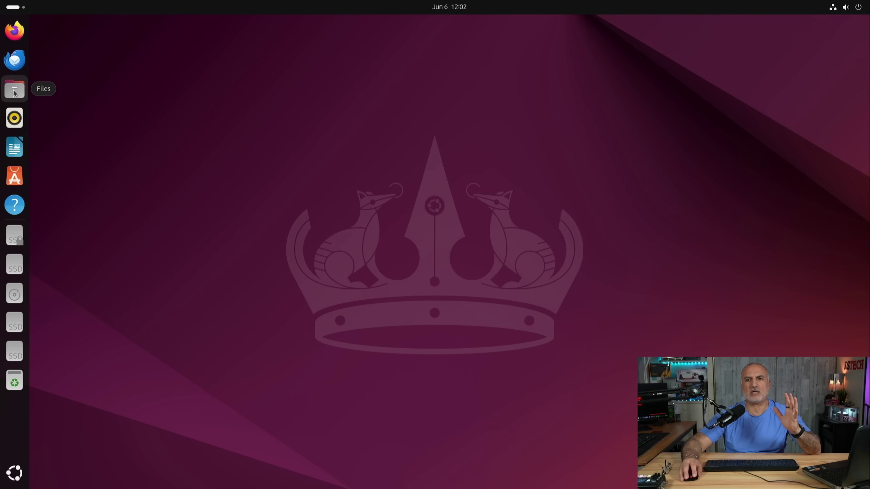
# - In Files, create a new folder named TAILS inside Documents
pyautogui.click(16, 95)
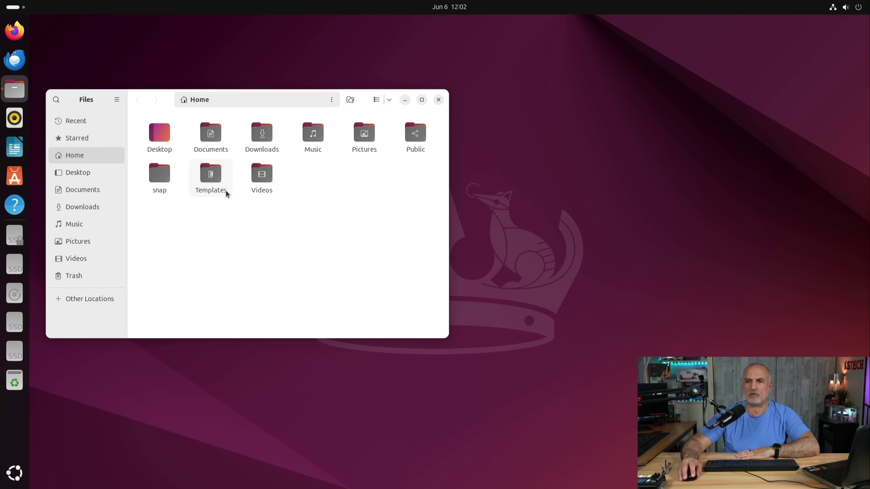
pyautogui.doubleClick(215, 137)
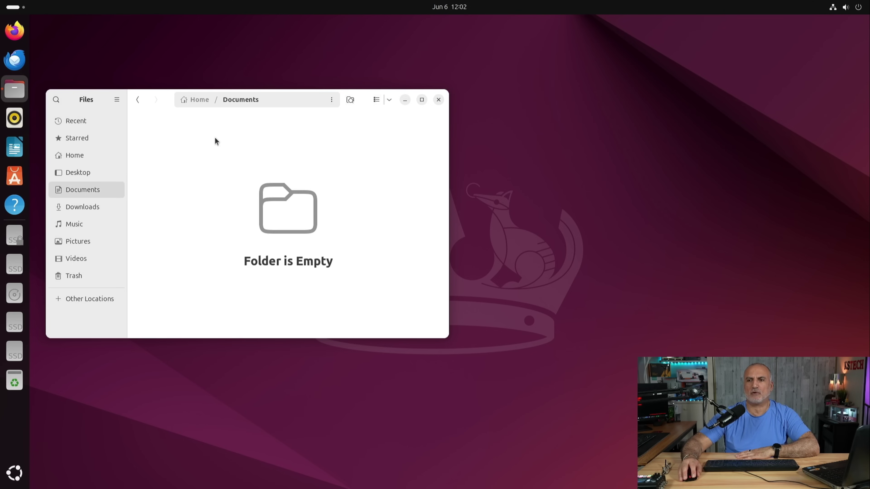
pyautogui.rightClick(206, 148)
pyautogui.click(228, 158)
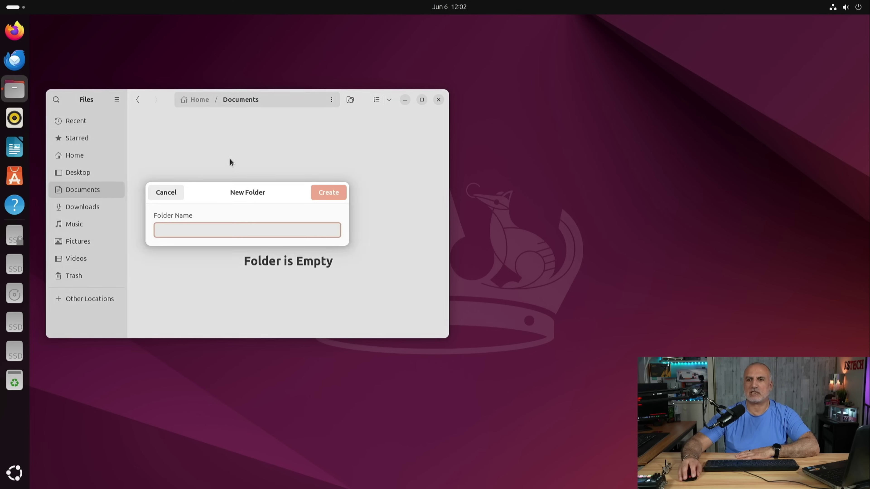
pyautogui.write('TAILS')
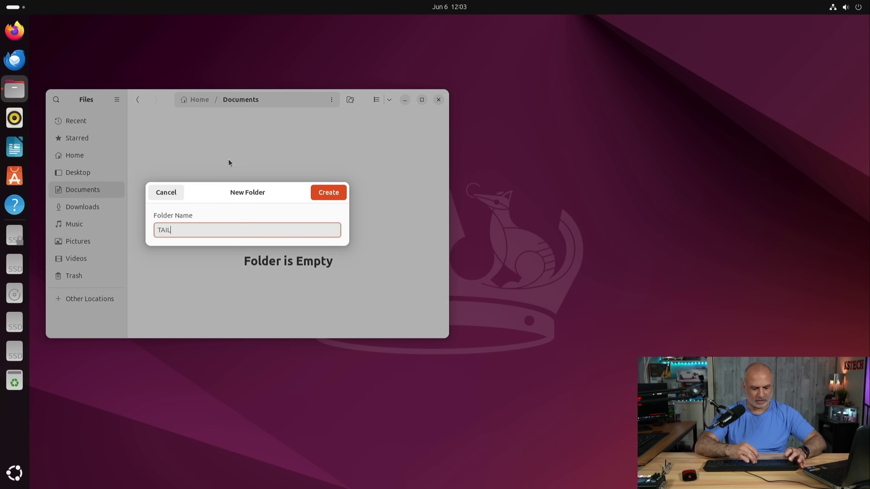
pyautogui.press('Return')
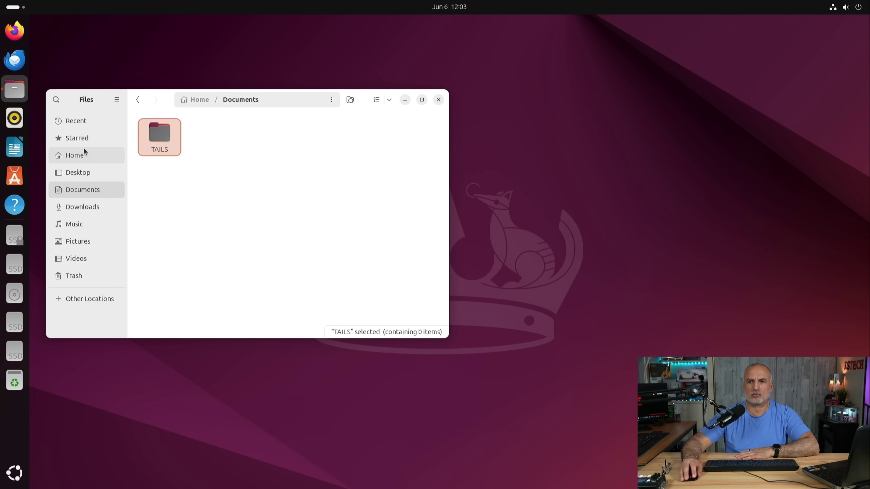
# - Move tails-amd64-6.16.iso from Downloads into Documents/TAILS and close Files
pyautogui.click(74, 207)
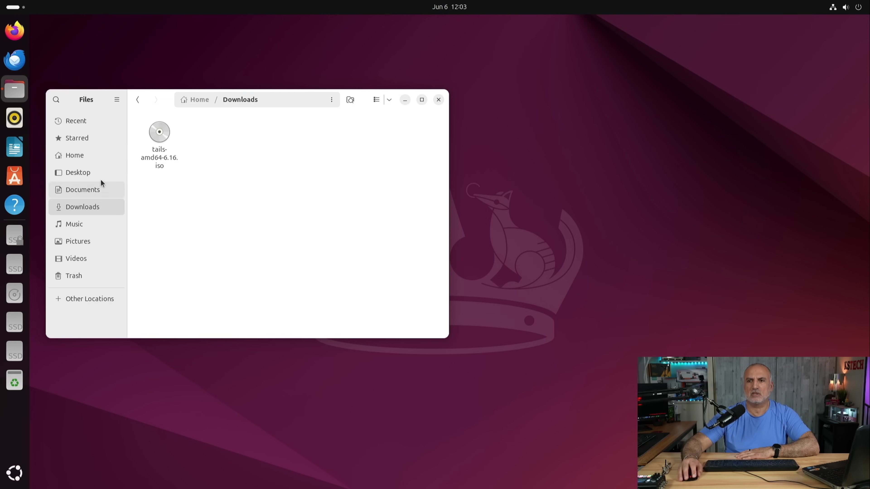
pyautogui.rightClick(165, 135)
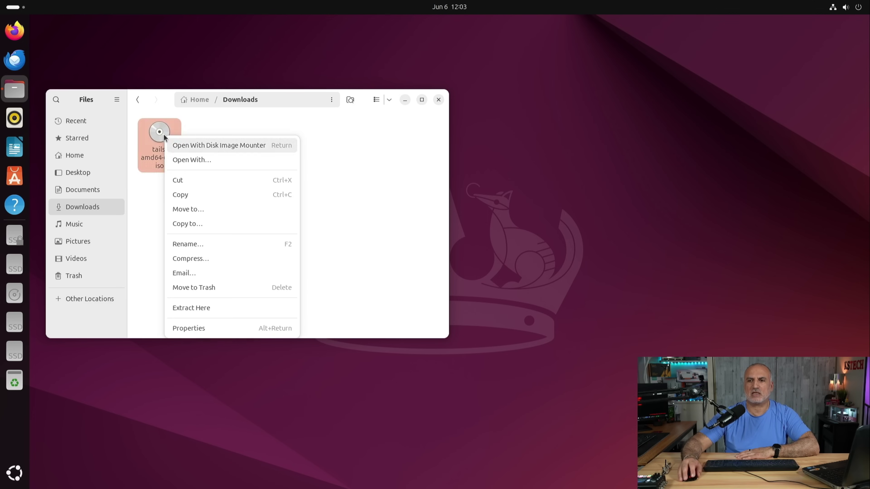
pyautogui.click(184, 186)
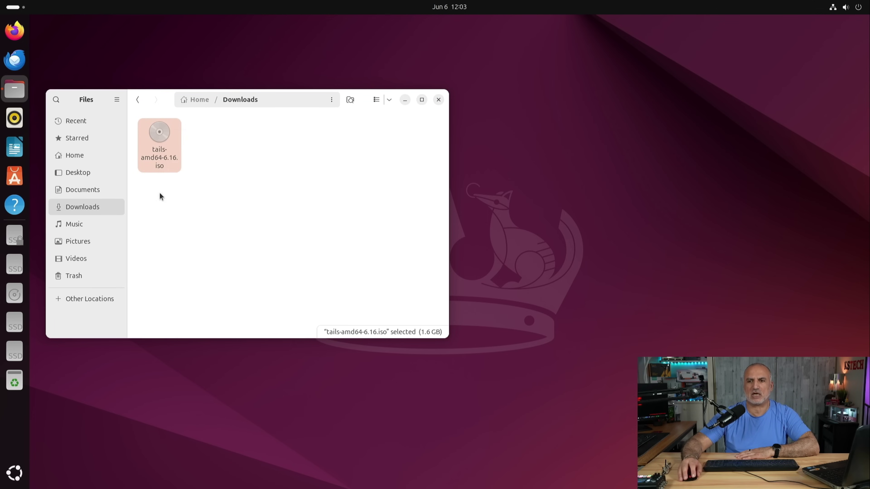
pyautogui.click(92, 194)
pyautogui.doubleClick(161, 135)
pyautogui.rightClick(165, 144)
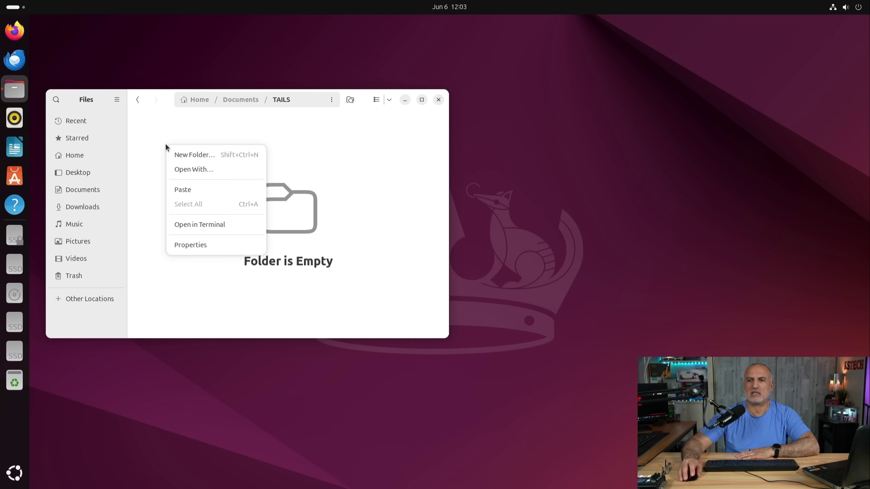
pyautogui.click(185, 190)
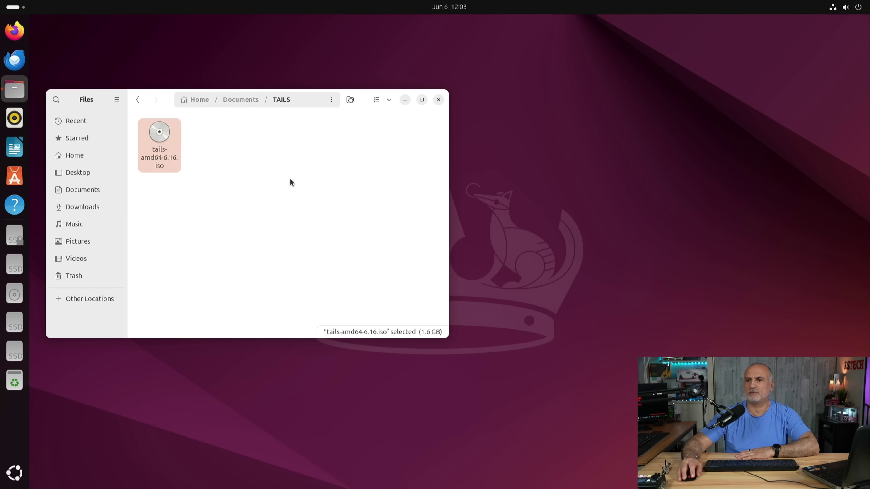
pyautogui.click(439, 100)
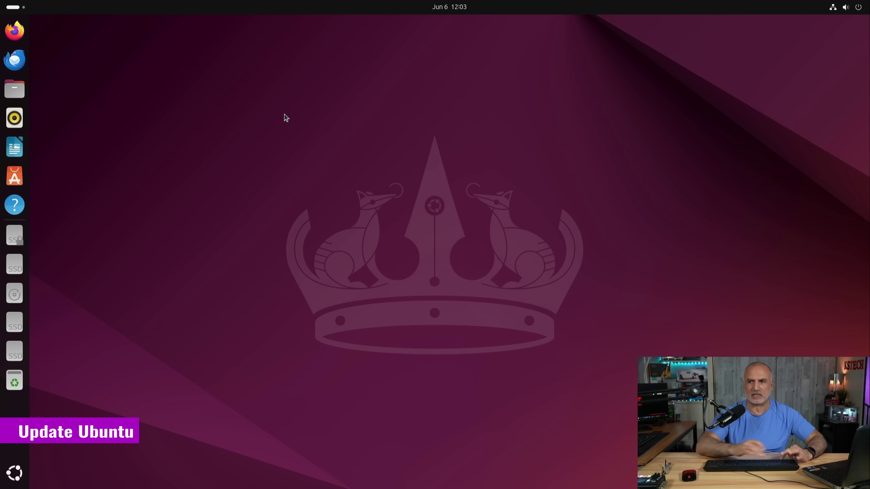
# - Open a terminal with enlarged text and move its window higher on the desktop
pyautogui.hotkey('ctrl', 'alt', 't')
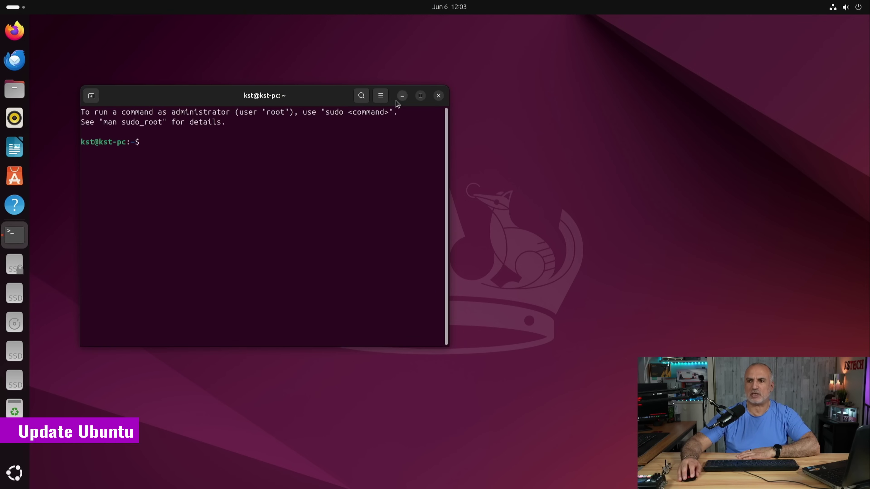
pyautogui.click(380, 96)
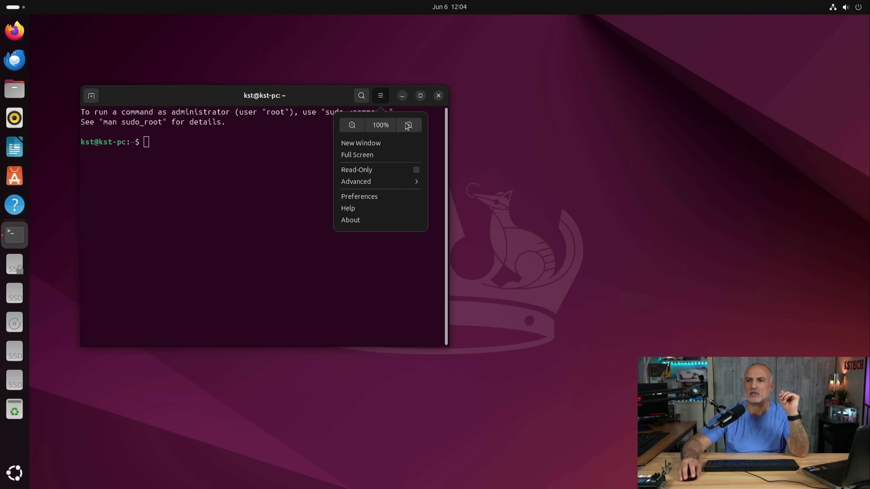
pyautogui.click(410, 125)
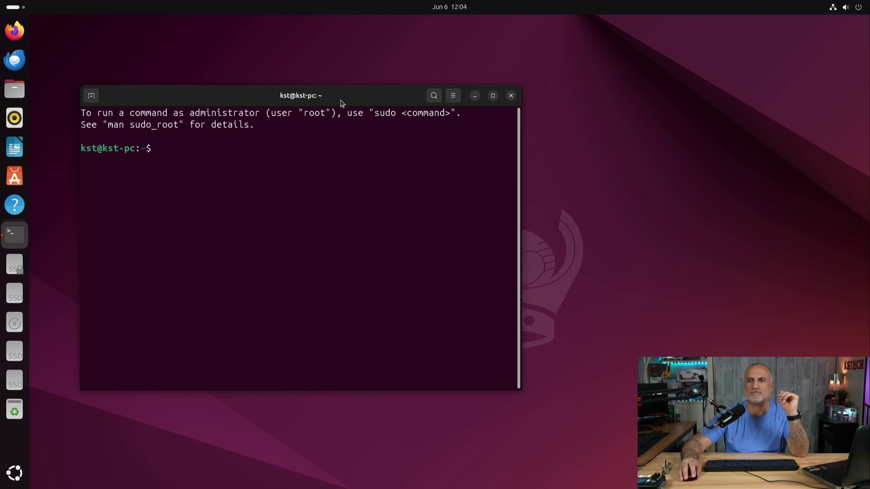
pyautogui.moveTo(342, 103); pyautogui.dragTo(338, 66)
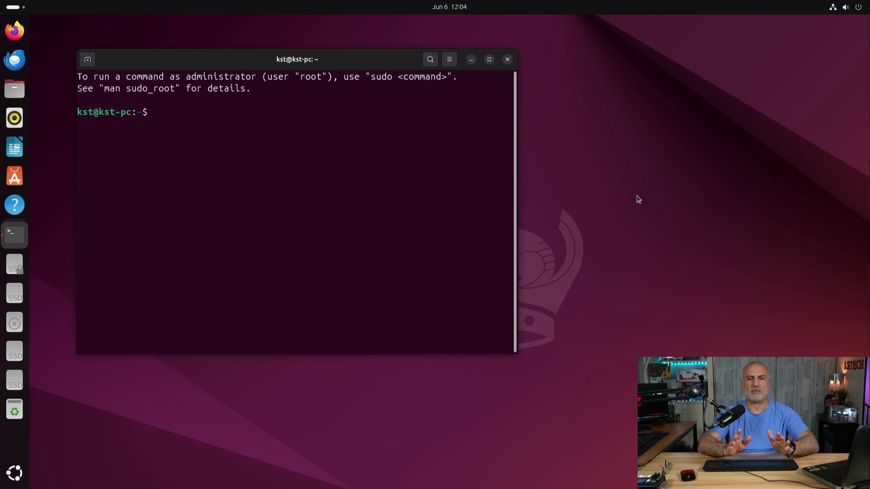
# - Run sudo apt update && sudo apt upgrade -y, entering the account password
pyautogui.write('sudo a')
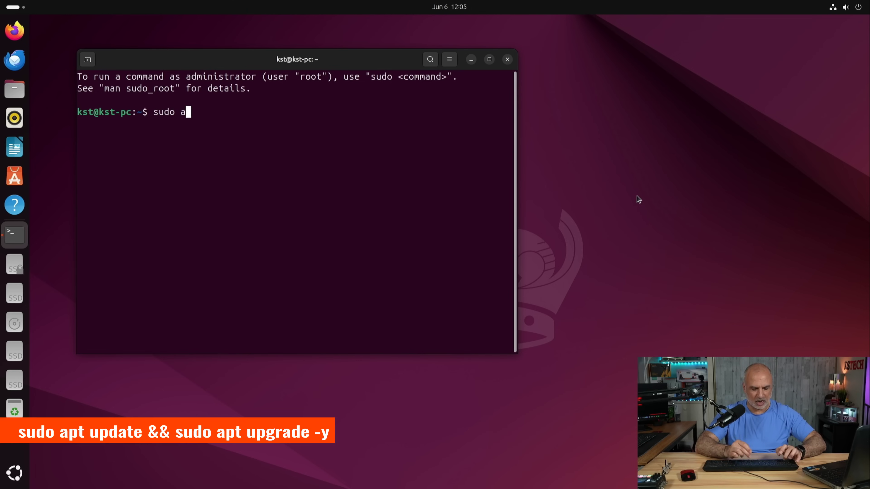
pyautogui.write('pt update && ')
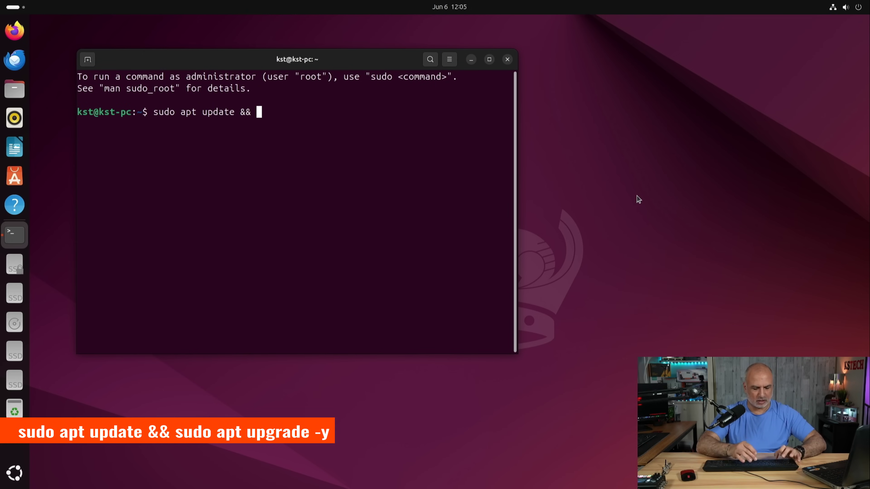
pyautogui.write('sudo apt upgr')
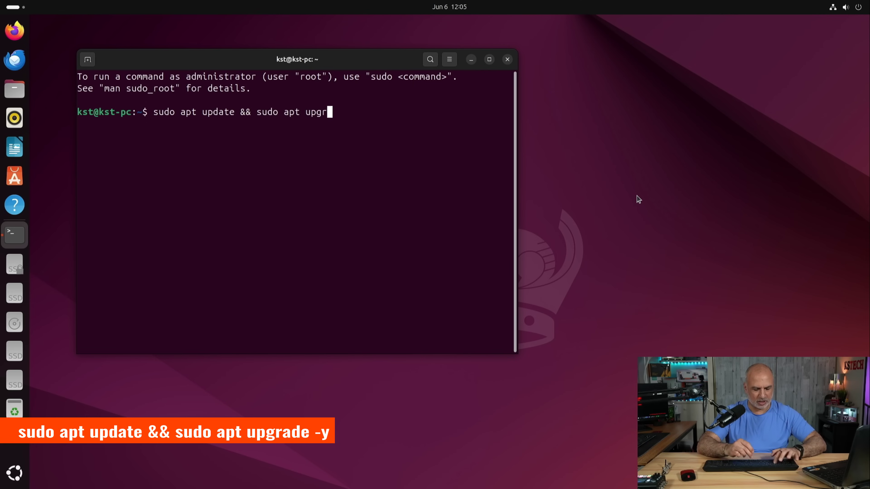
pyautogui.write('ade -y')
pyautogui.press('Return')
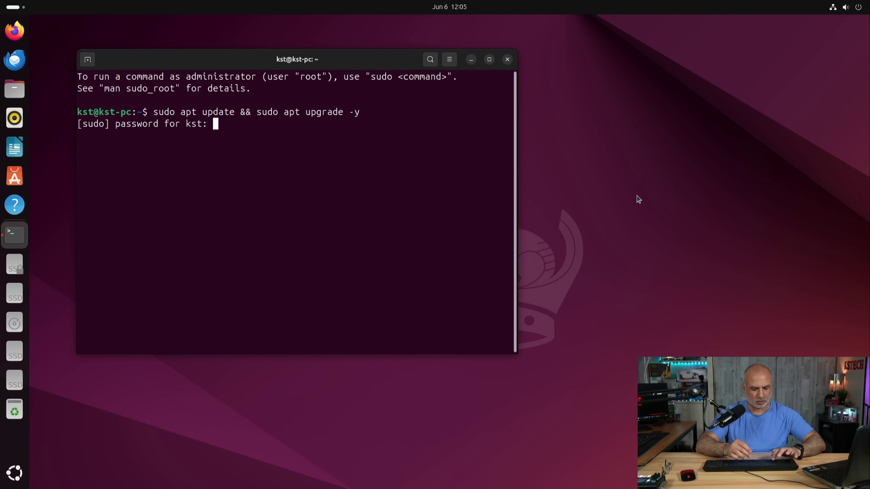
pyautogui.press('Return')
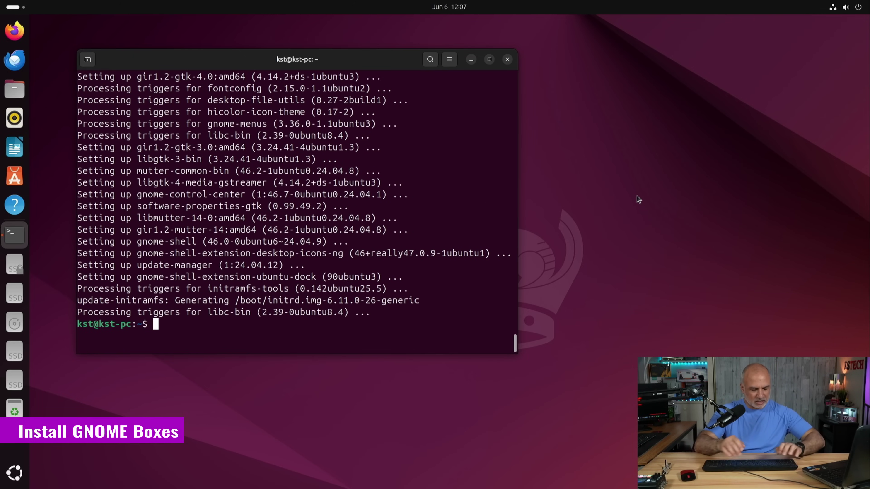
# - Clear the terminal and run sudo apt install gnome-boxes, confirming the package installation
pyautogui.write('ar')
pyautogui.press('Return')
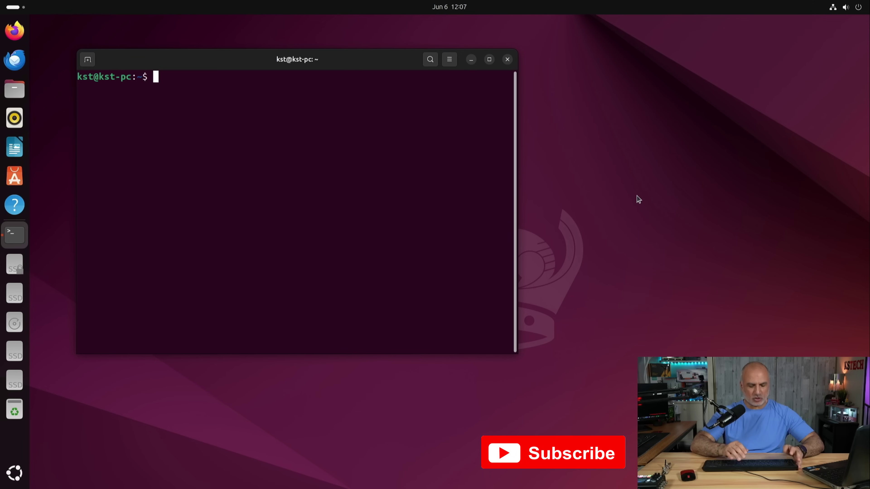
pyautogui.write('sudo ap')
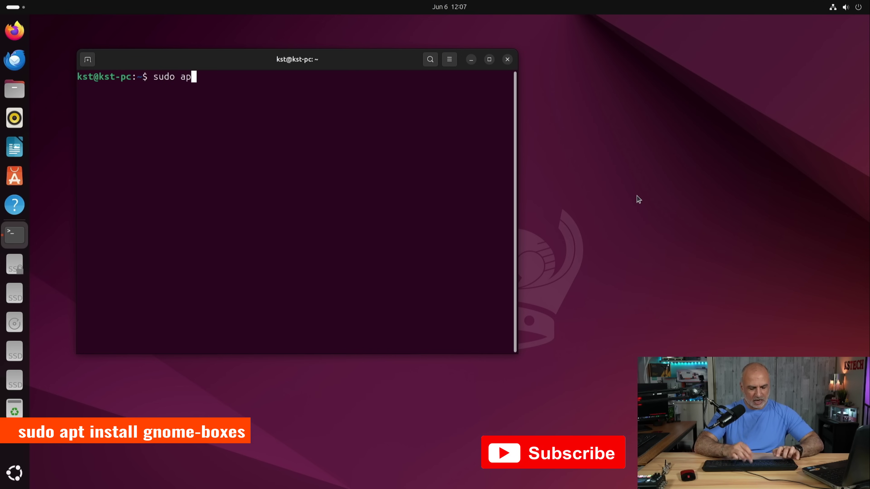
pyautogui.write('t install gnom')
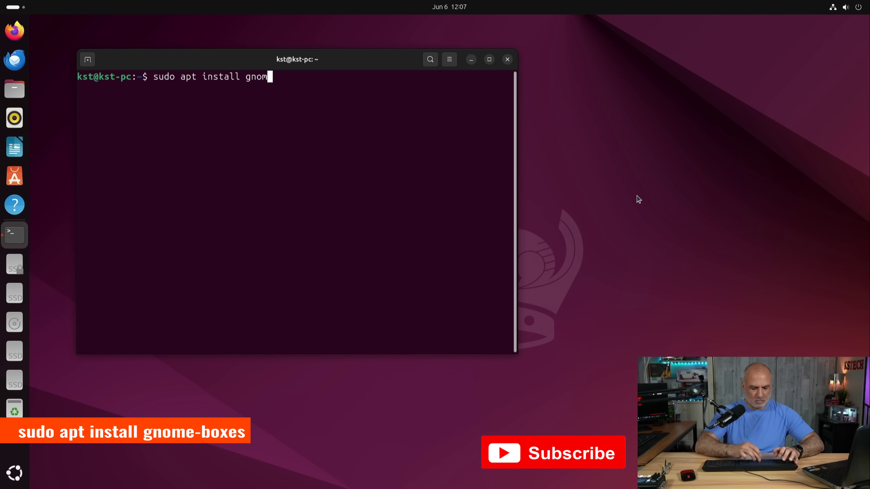
pyautogui.write('e-boxes')
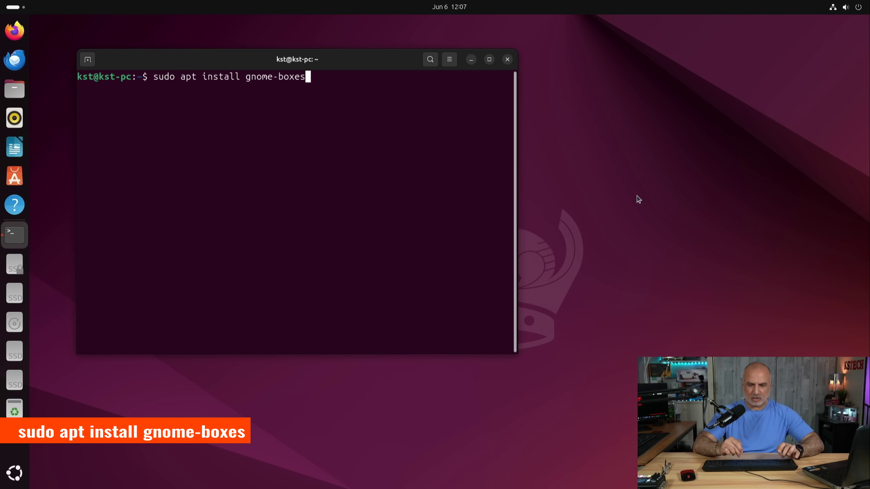
pyautogui.press('Return')
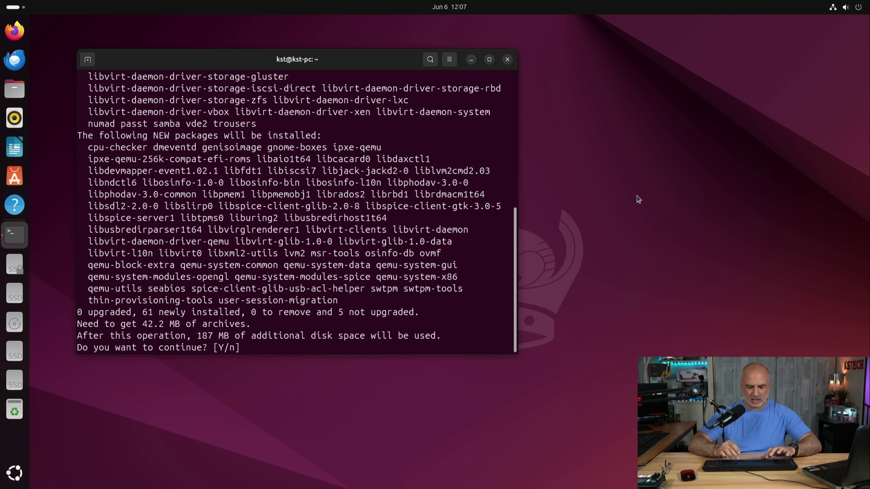
pyautogui.press('Return')
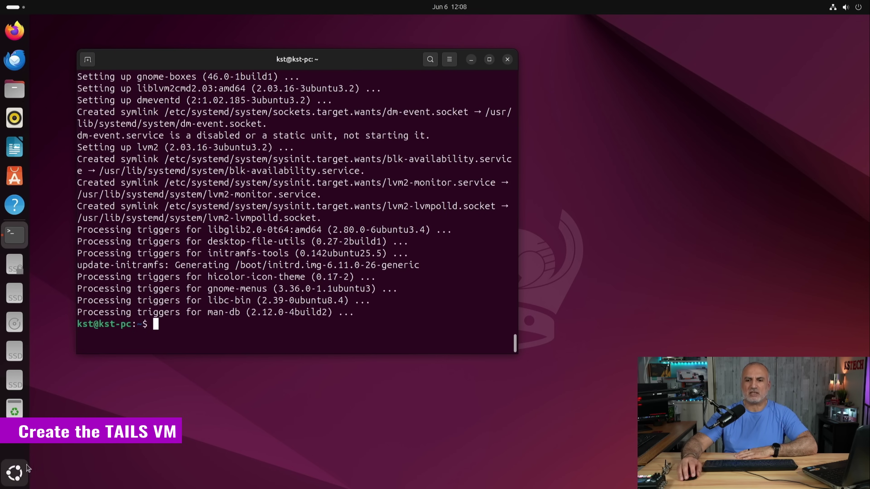
pyautogui.click(13, 477)
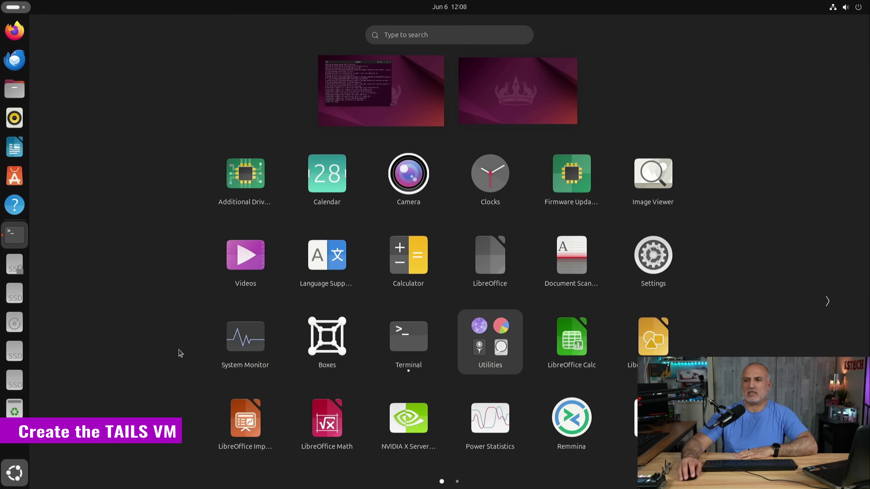
# - Launch Boxes, close the Welcome Tutorial, and open the new virtual machine options with +
pyautogui.click(325, 347)
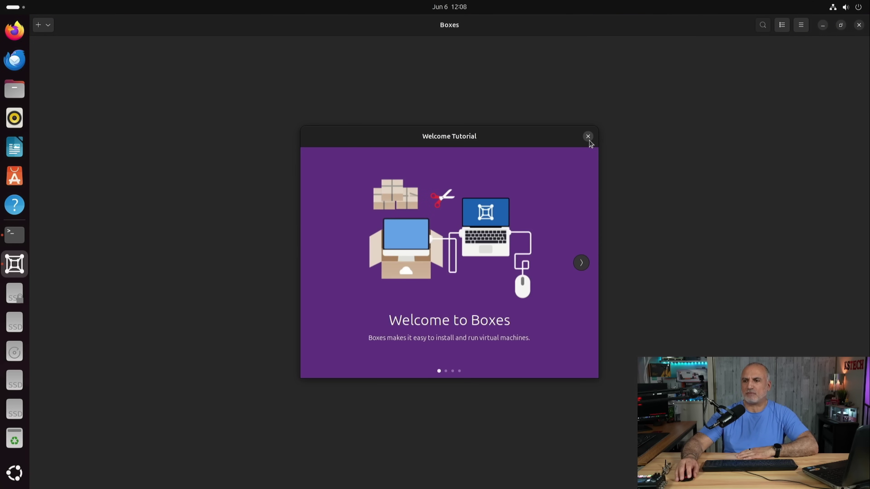
pyautogui.click(588, 137)
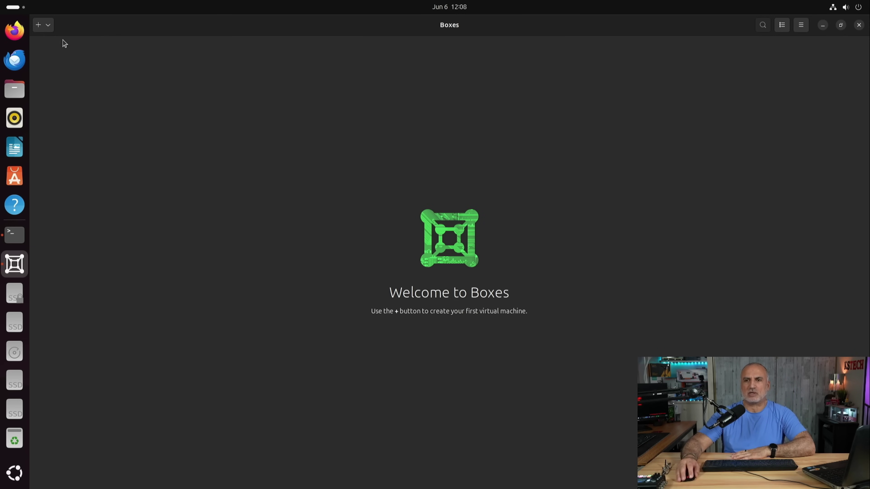
pyautogui.click(40, 28)
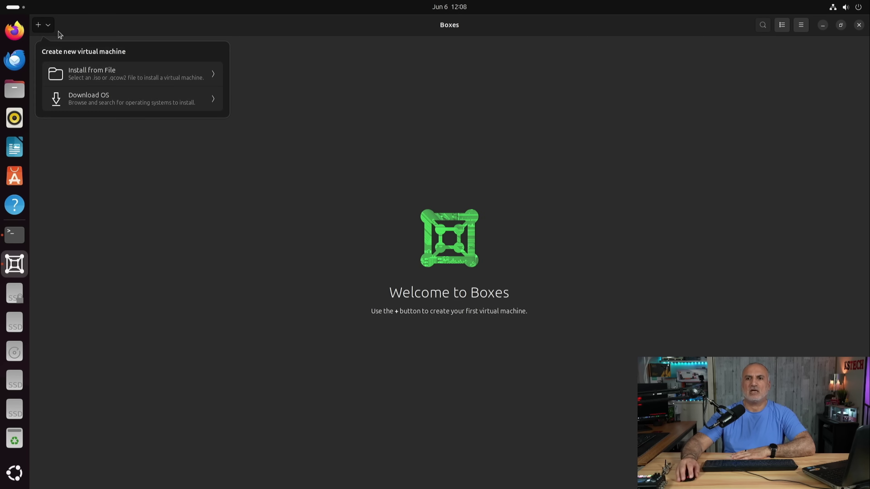
# - Install from file using Documents/TAILS/tails-amd64-6.16.iso as the image
pyautogui.click(86, 77)
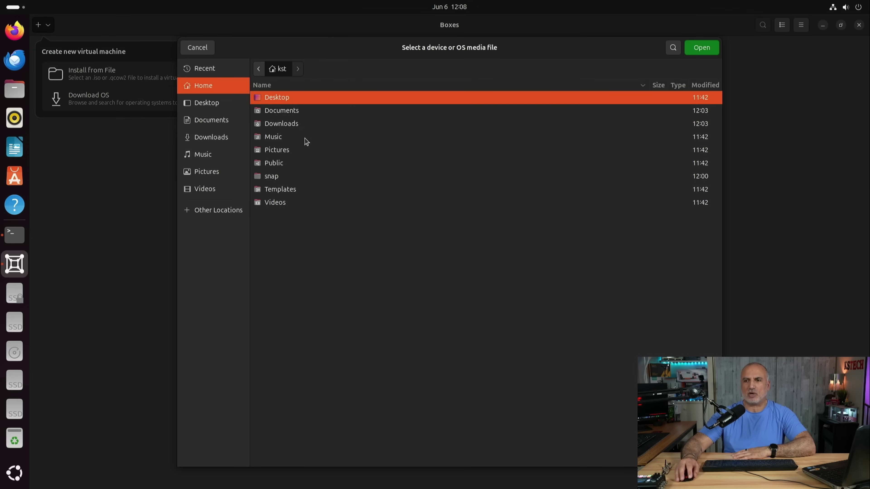
pyautogui.doubleClick(283, 113)
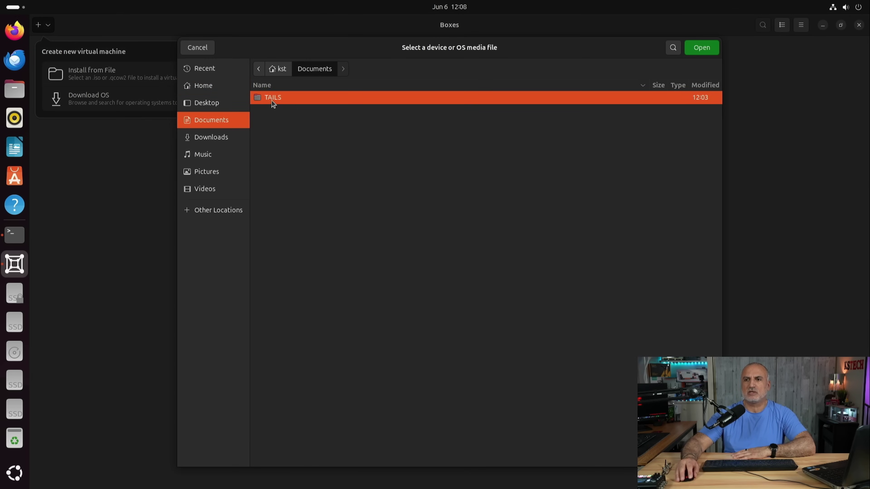
pyautogui.doubleClick(271, 98)
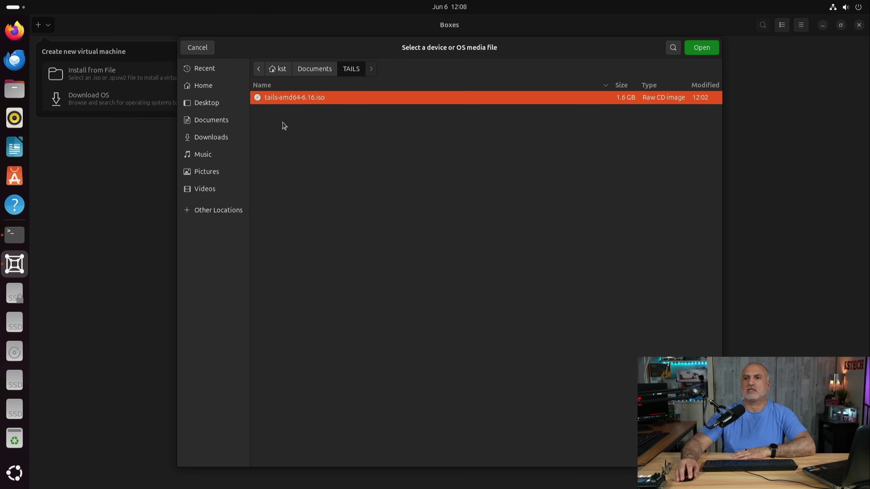
pyautogui.doubleClick(291, 99)
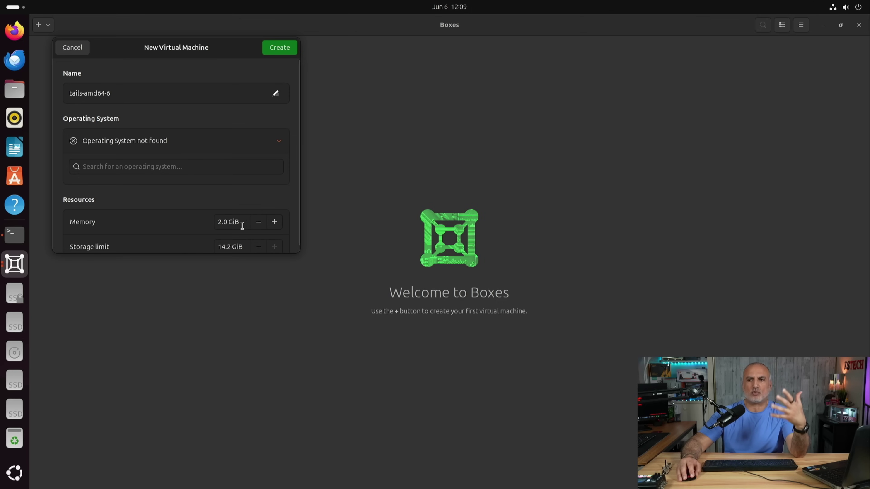
# - Raise tails-amd64-6's memory to 4.0 GiB and create the virtual machine
pyautogui.click(274, 222)
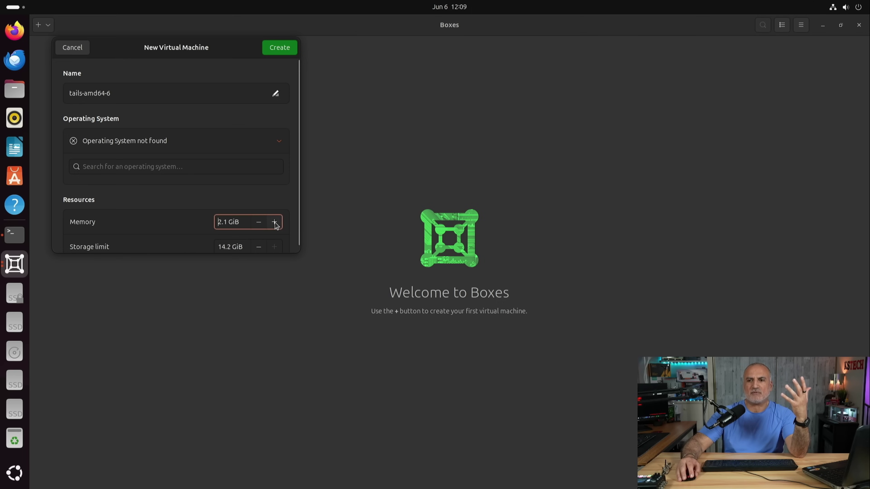
pyautogui.click(275, 222)
pyautogui.click(274, 222)
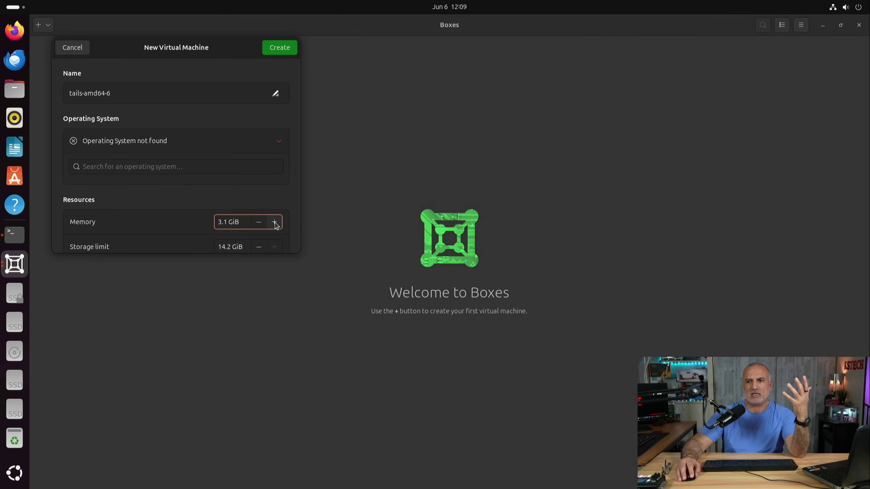
pyautogui.click(275, 222)
pyautogui.click(274, 222)
pyautogui.click(275, 223)
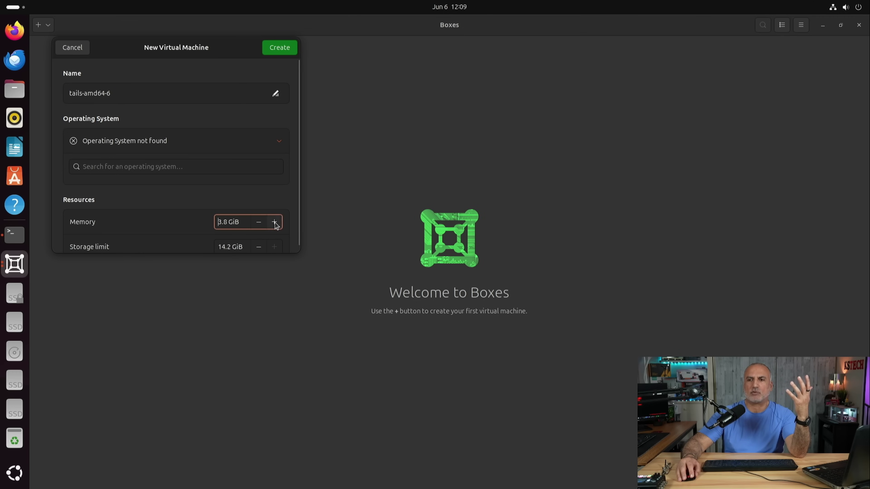
pyautogui.click(275, 222)
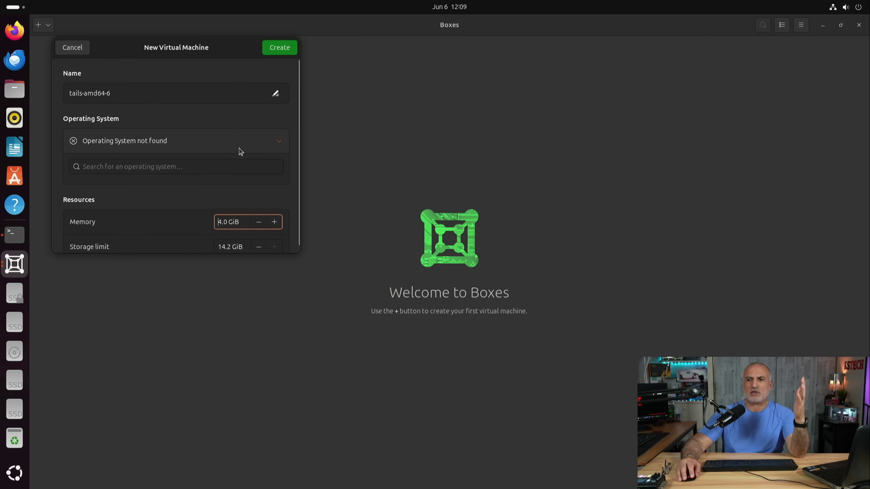
pyautogui.click(281, 51)
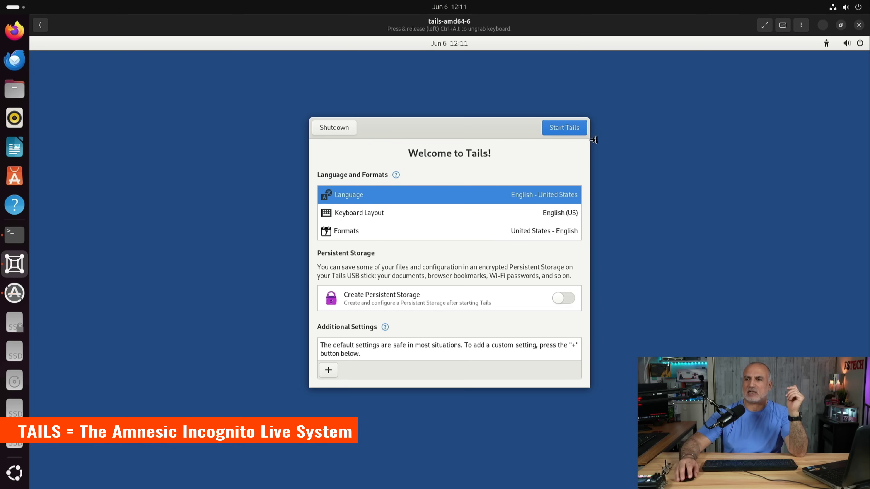
# - Start Tails from the Welcome screen with default settings and Persistent Storage off
pyautogui.click(571, 131)
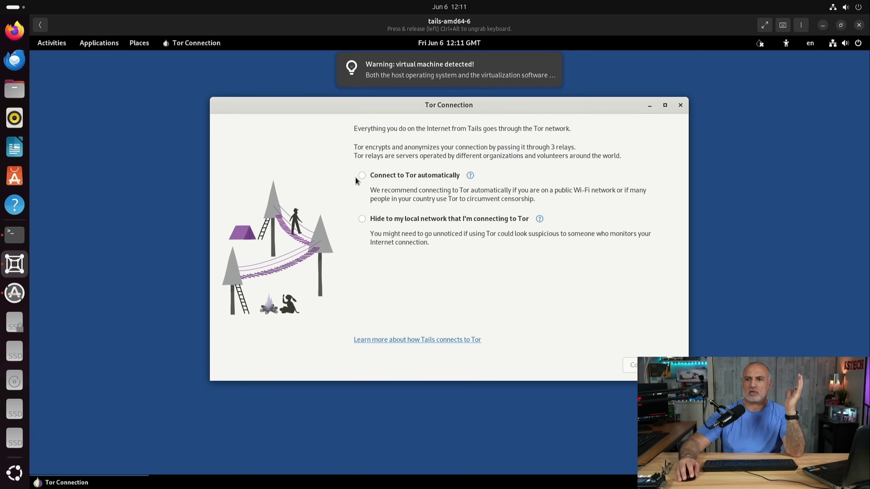
# - Connect to Tor automatically, then launch Tor Browser once connected
pyautogui.click(361, 179)
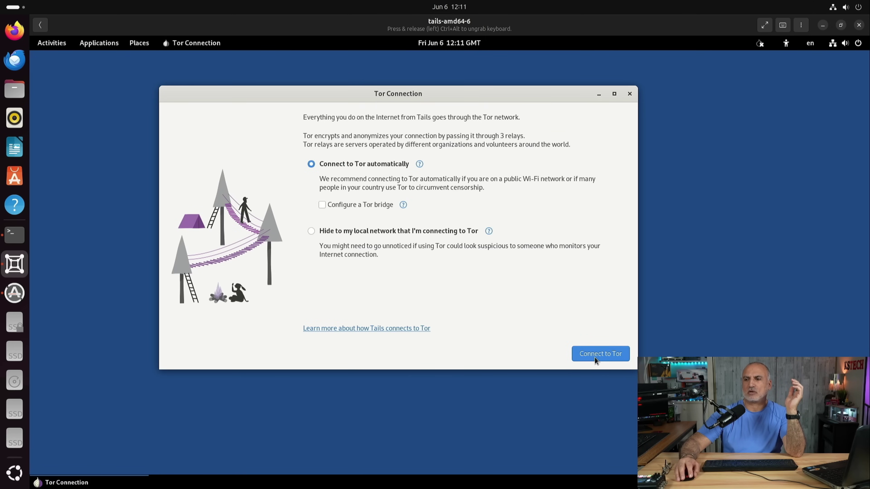
pyautogui.click(595, 355)
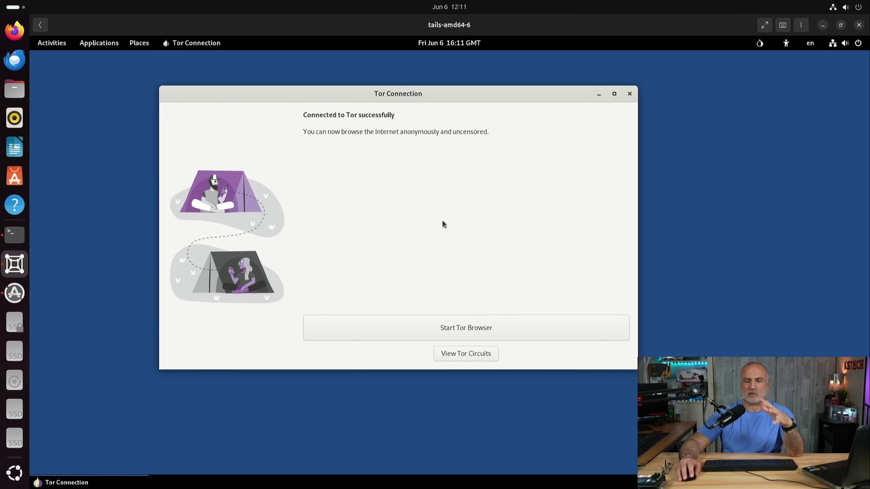
pyautogui.click(456, 329)
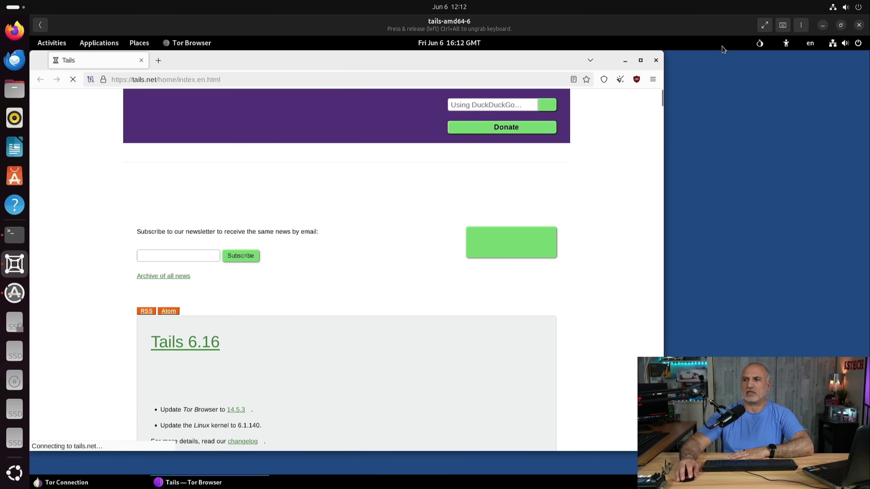
# - With the VM fullscreen, load youtube.com in a new Tor Browser tab, then minimize the browser
pyautogui.click(764, 26)
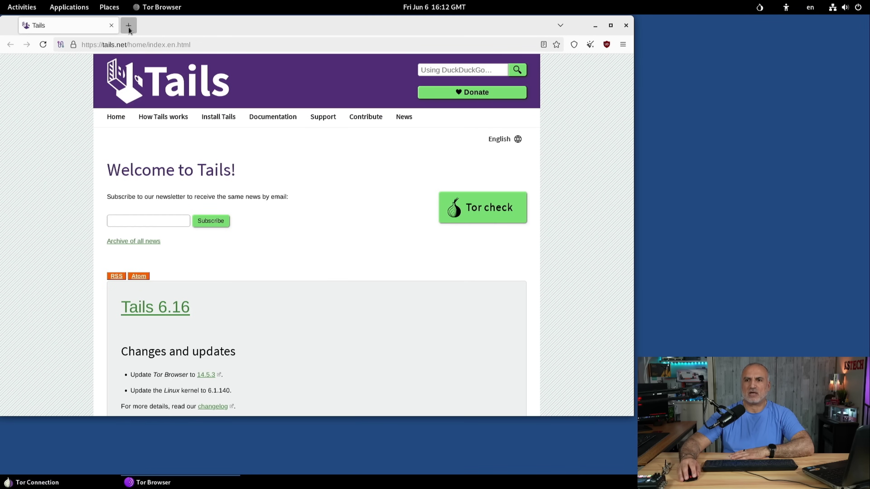
pyautogui.click(129, 26)
pyautogui.write('youtube')
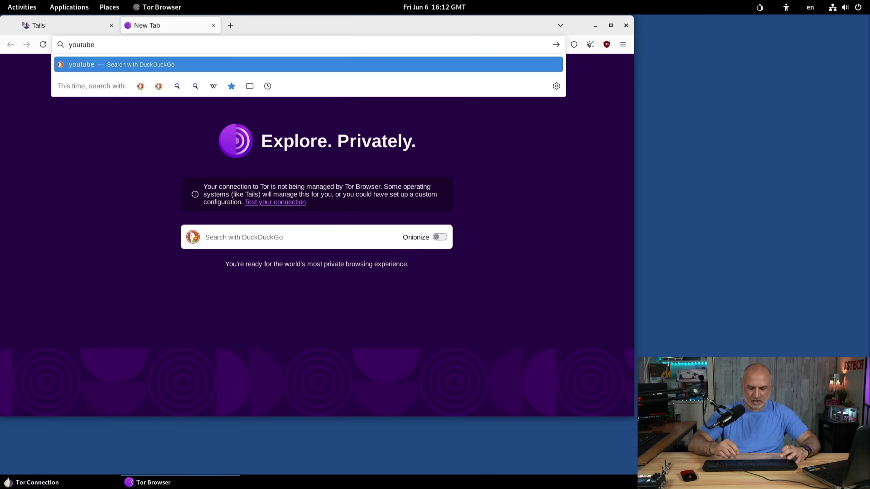
pyautogui.press('Return')
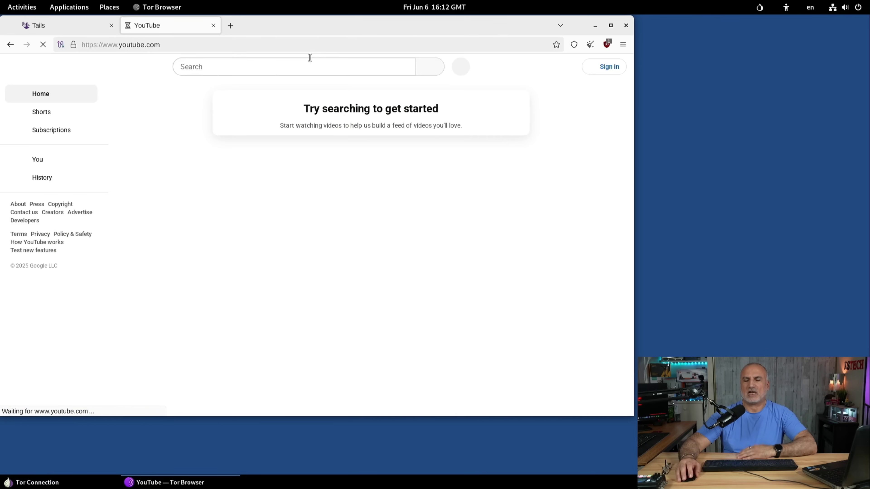
pyautogui.click(598, 29)
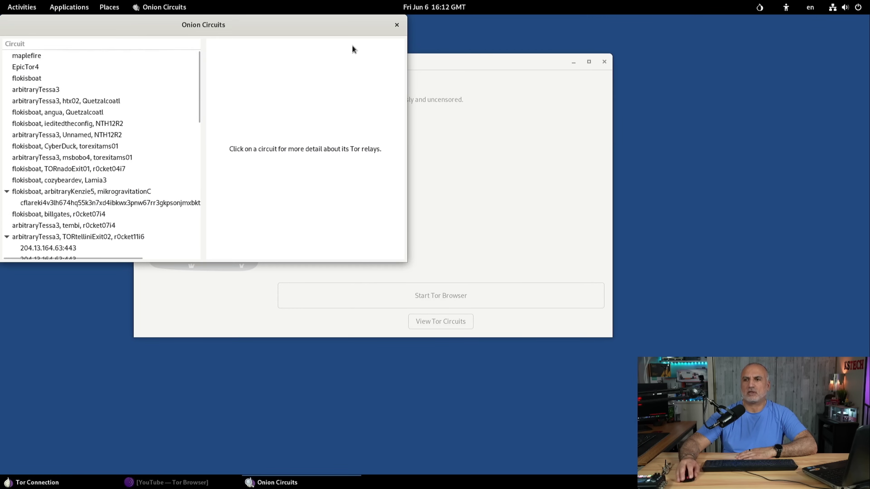
# - Close the Onion Circuits and Tor Connection windows, exit fullscreen, and power off Tails from its system menu
pyautogui.click(604, 61)
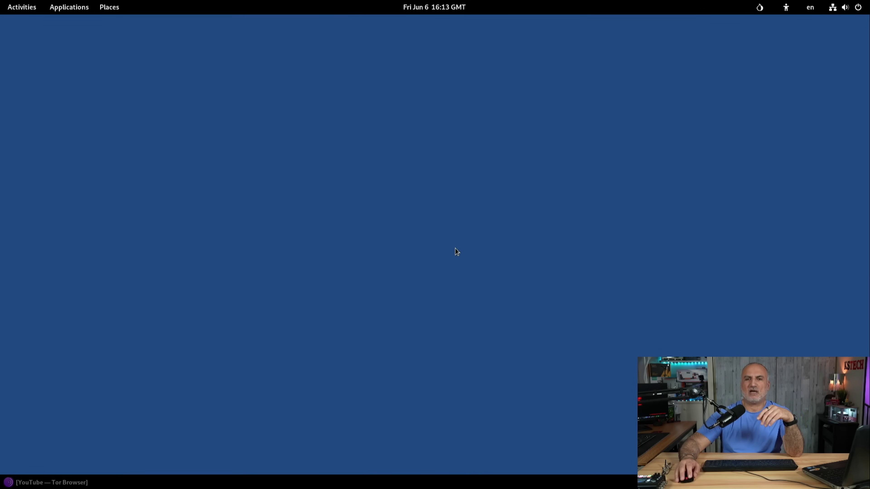
pyautogui.moveTo(484, 4)
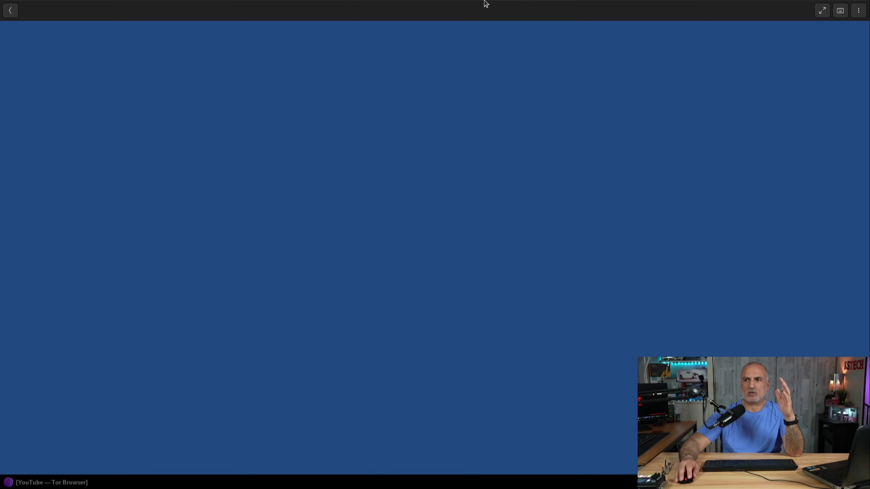
pyautogui.click(822, 11)
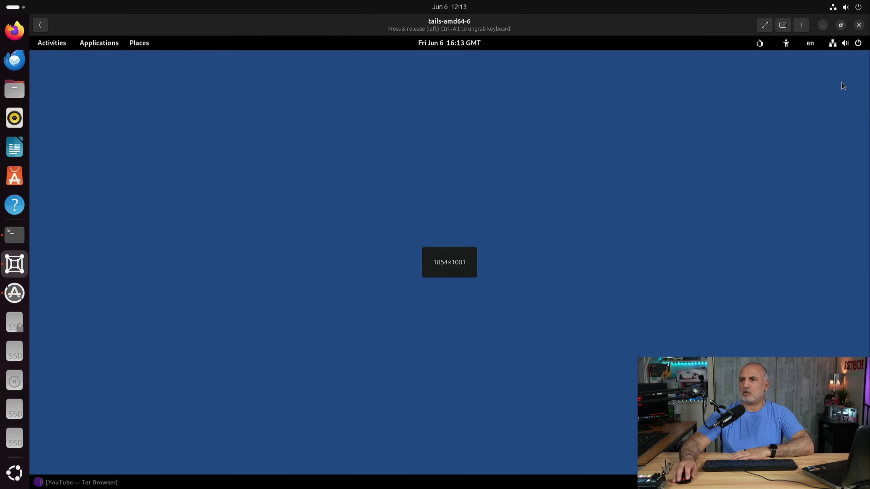
pyautogui.click(858, 44)
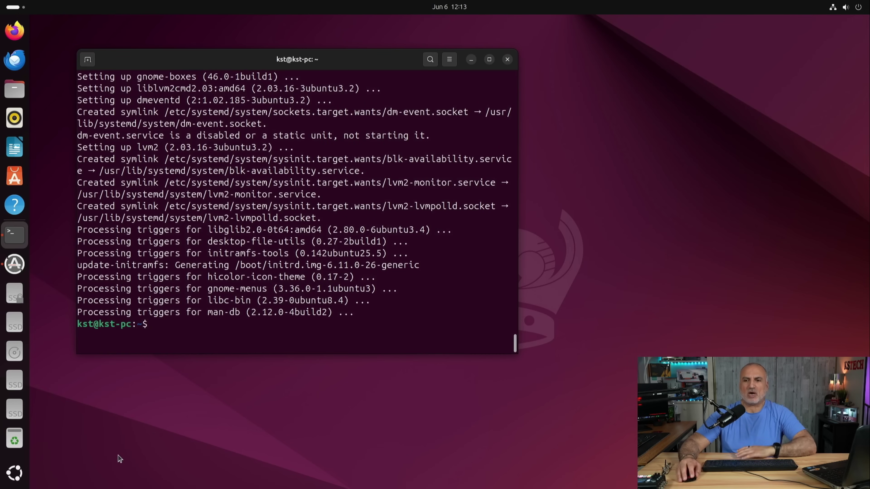
# - Close the host Terminal, relaunch Boxes, and boot tails-amd64-6 into Tails with default settings
pyautogui.click(507, 60)
pyautogui.click(27, 478)
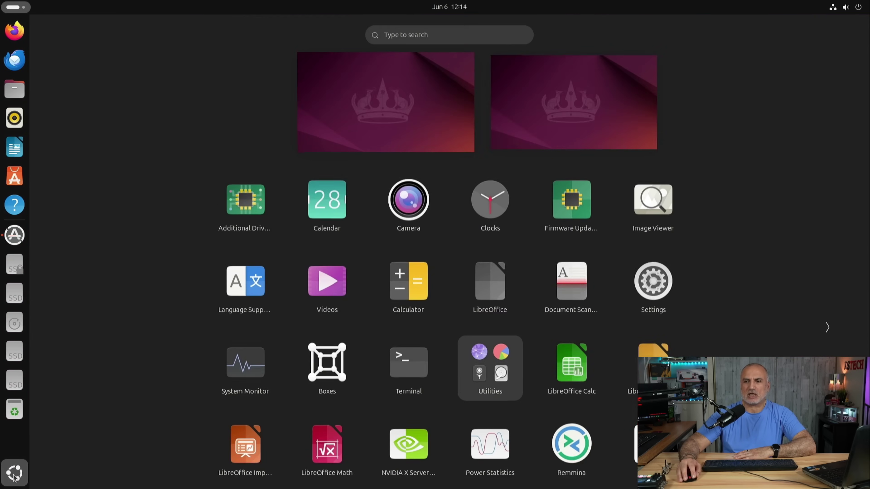
pyautogui.click(335, 339)
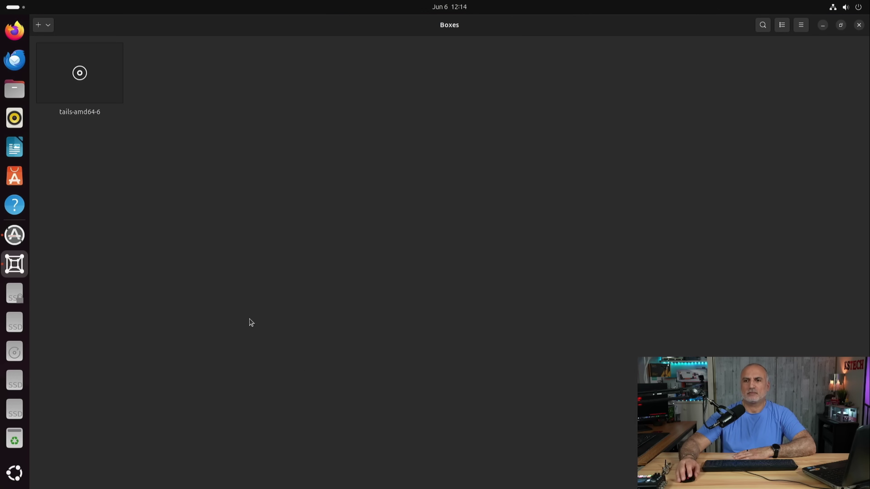
pyautogui.click(82, 82)
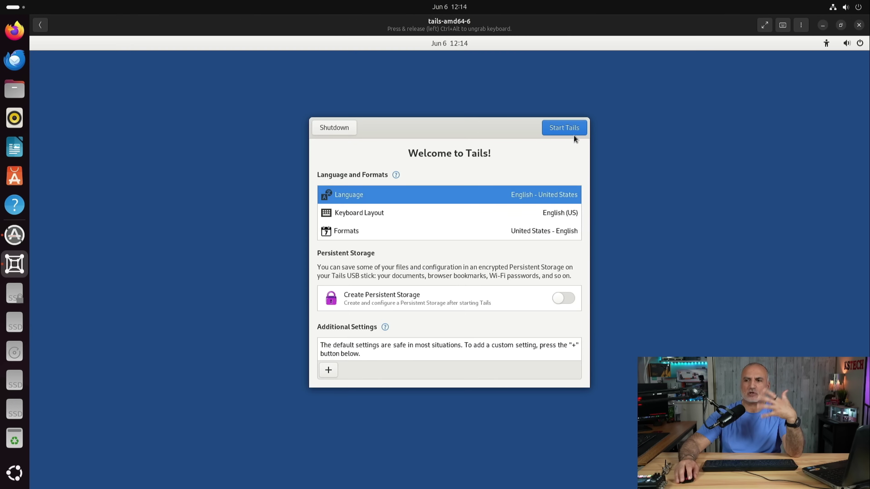
pyautogui.click(565, 128)
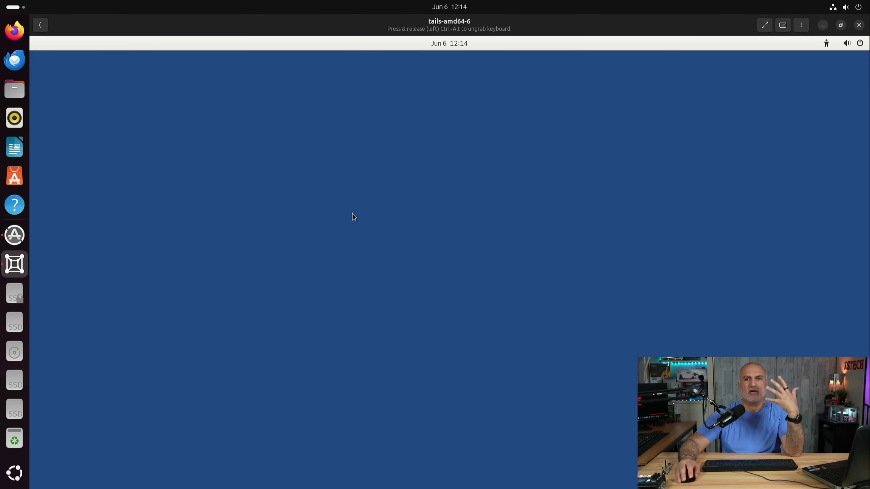